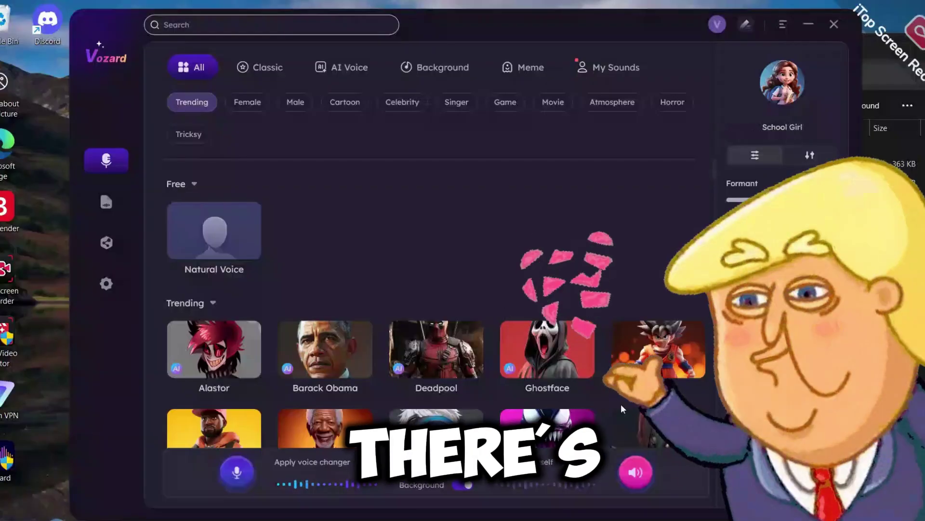
Step: Scroll through the Female voice cards, including Young Girl, Anime Girl and Calliope Mori
{"action": "scroll", "coordinate": [429, 296], "scroll_direction": "down", "scroll_amount": 2}
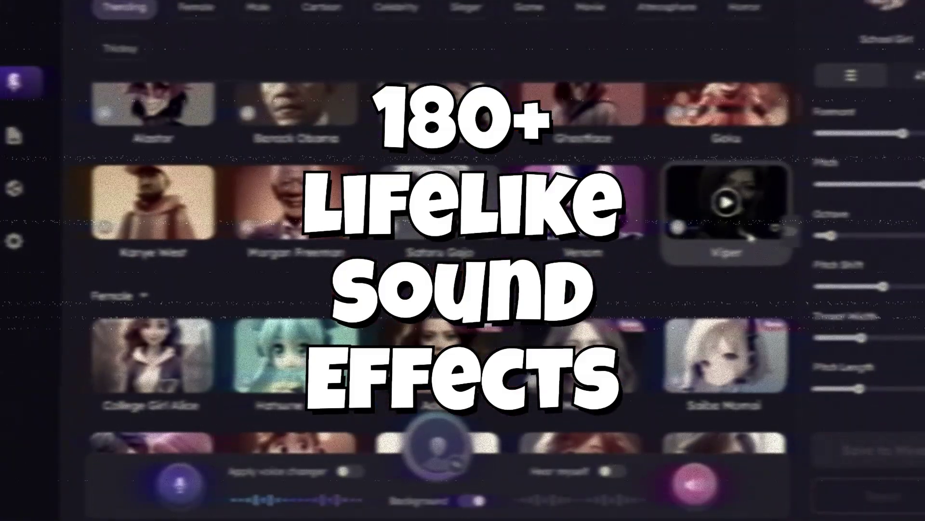
{"action": "scroll", "coordinate": [439, 270], "scroll_direction": "down", "scroll_amount": 2}
{"action": "scroll", "coordinate": [733, 241], "scroll_direction": "down", "scroll_amount": 2}
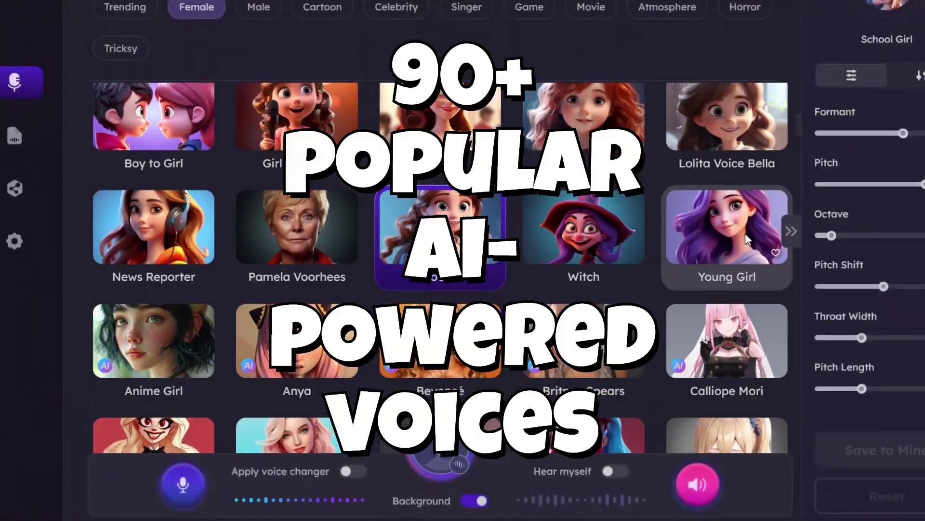
{"action": "scroll", "coordinate": [745, 240], "scroll_direction": "down", "scroll_amount": 5}
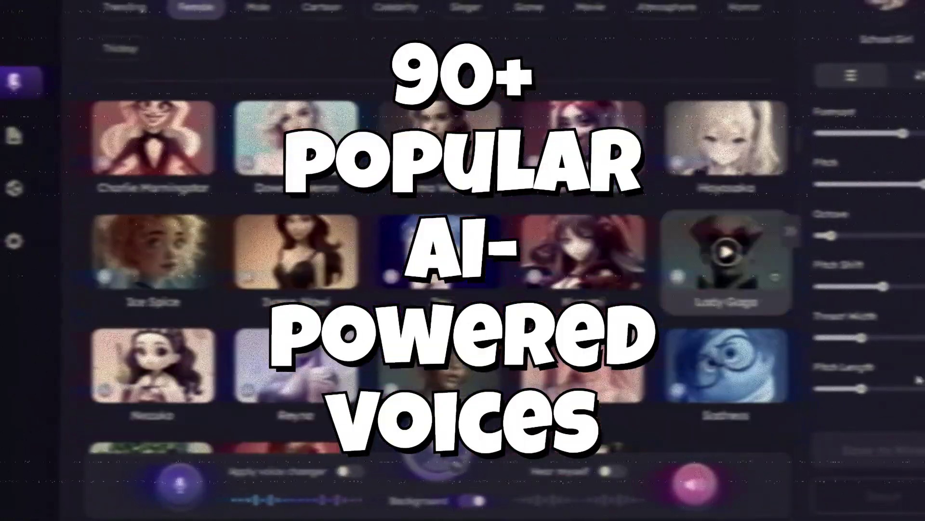
{"action": "scroll", "coordinate": [745, 249], "scroll_direction": "down", "scroll_amount": 1}
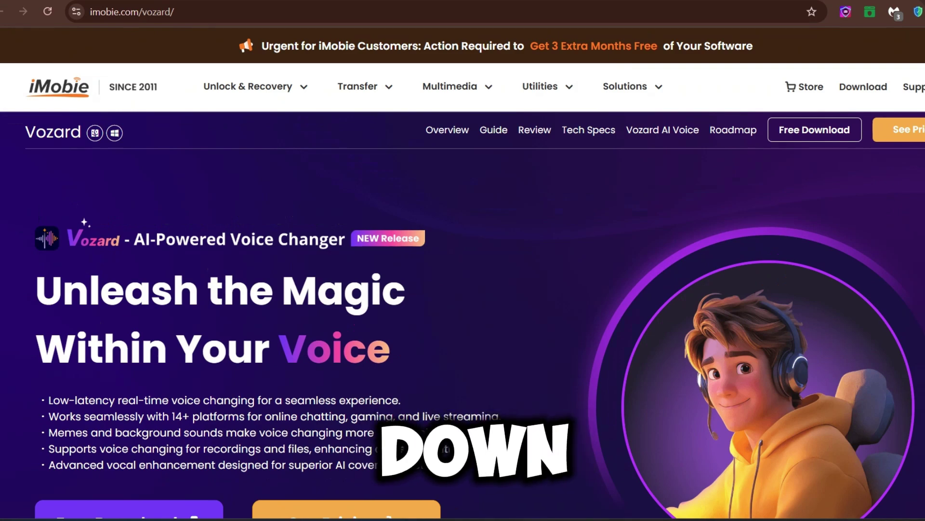
Step: Scroll down the Vozard Buy page past the plan cards priced $12.99 and $19.99
{"action": "scroll", "coordinate": [463, 289], "scroll_direction": "down", "scroll_amount": 4}
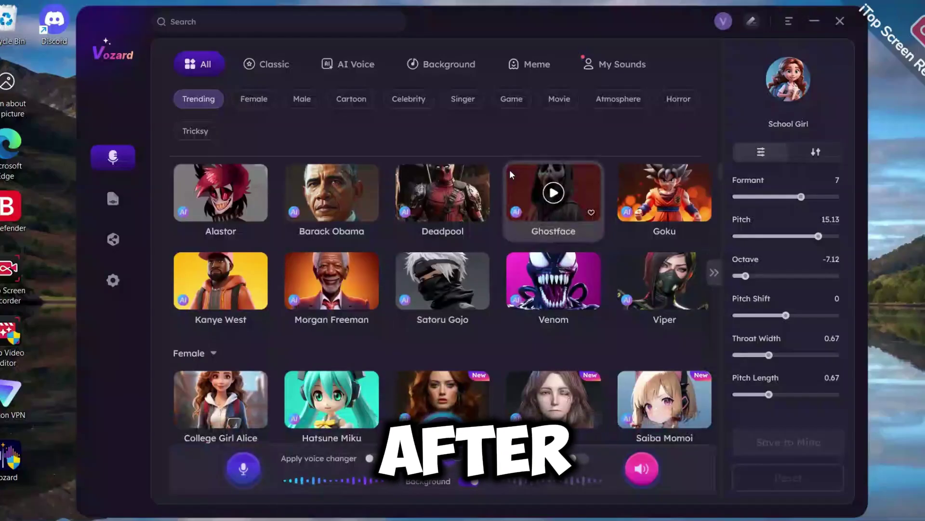
{"action": "scroll", "coordinate": [510, 169], "scroll_direction": "down", "scroll_amount": 3}
{"action": "scroll", "coordinate": [509, 168], "scroll_direction": "down", "scroll_amount": 10}
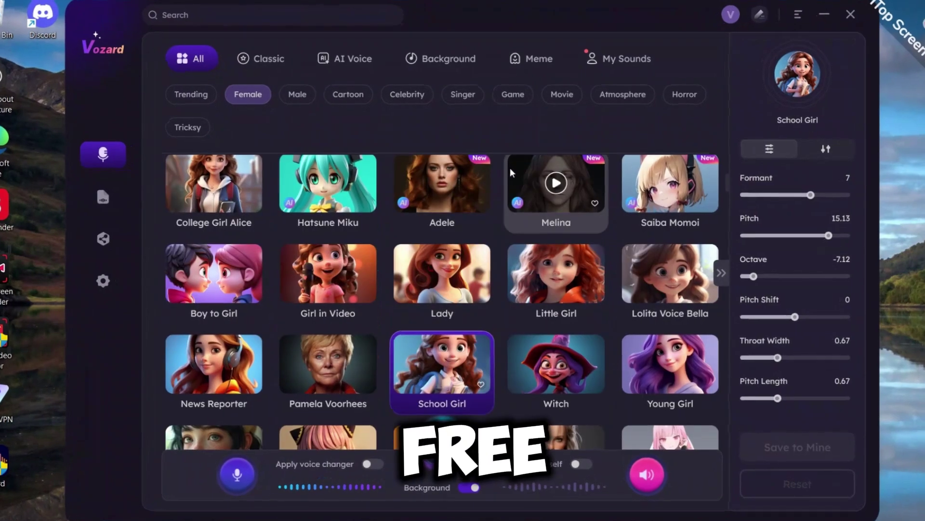
{"action": "scroll", "coordinate": [513, 160], "scroll_direction": "down", "scroll_amount": 5}
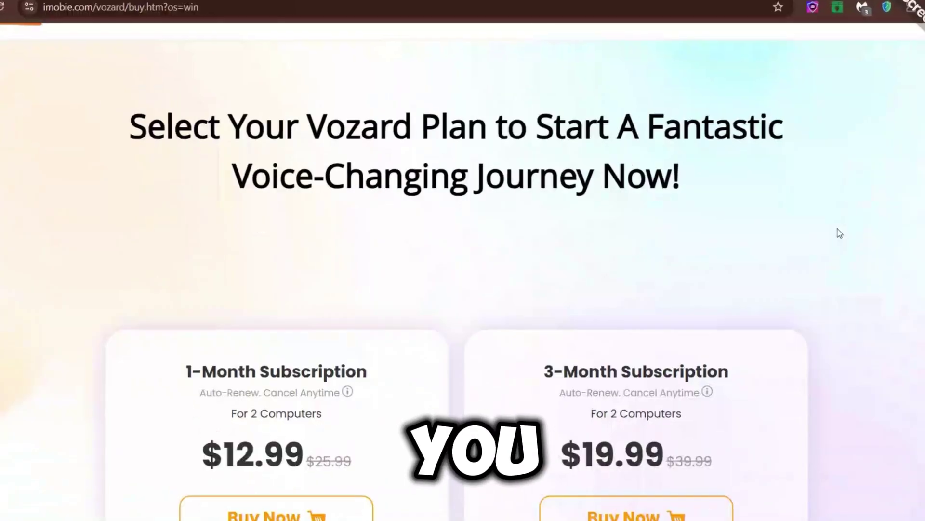
{"action": "scroll", "coordinate": [872, 232], "scroll_direction": "down", "scroll_amount": 3}
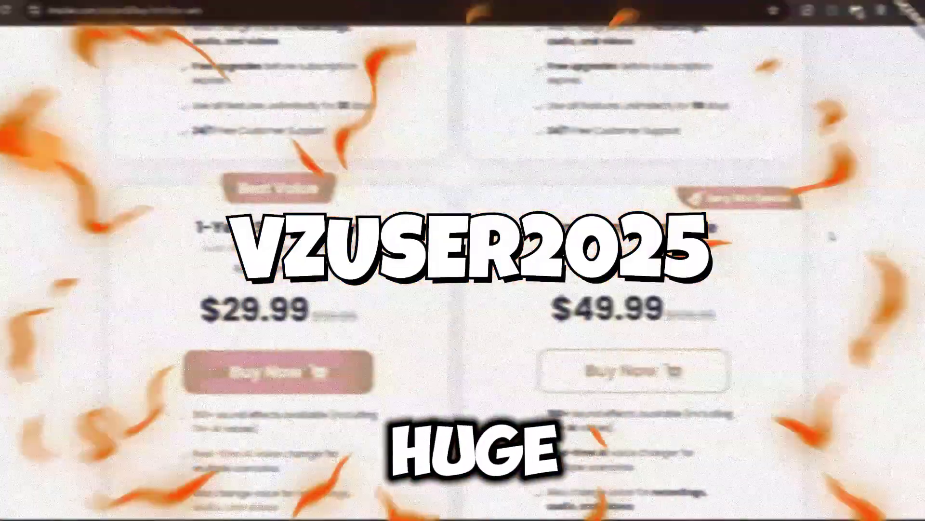
{"action": "scroll", "coordinate": [830, 236], "scroll_direction": "down", "scroll_amount": 2}
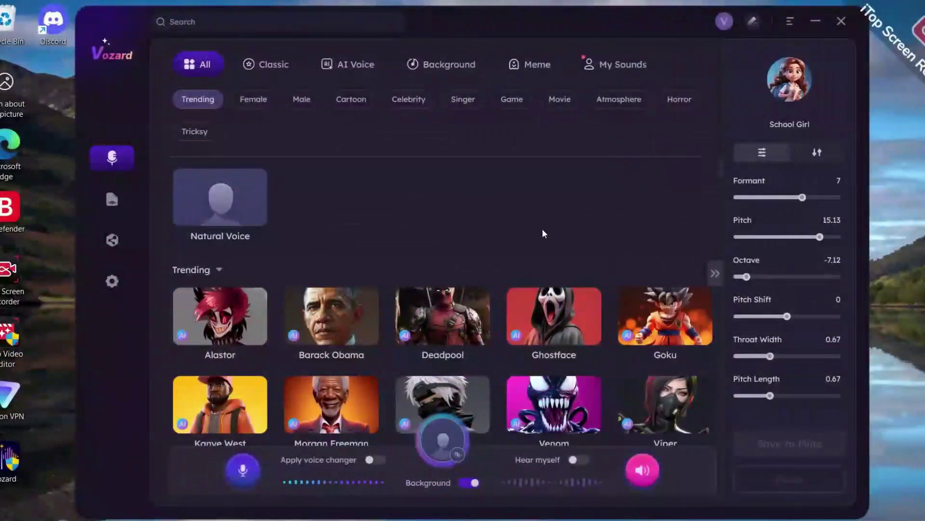
Step: Select the College Girl Alice voice and turn on Apply voice changer and Hear myself
{"action": "scroll", "coordinate": [543, 234], "scroll_direction": "down", "scroll_amount": 4}
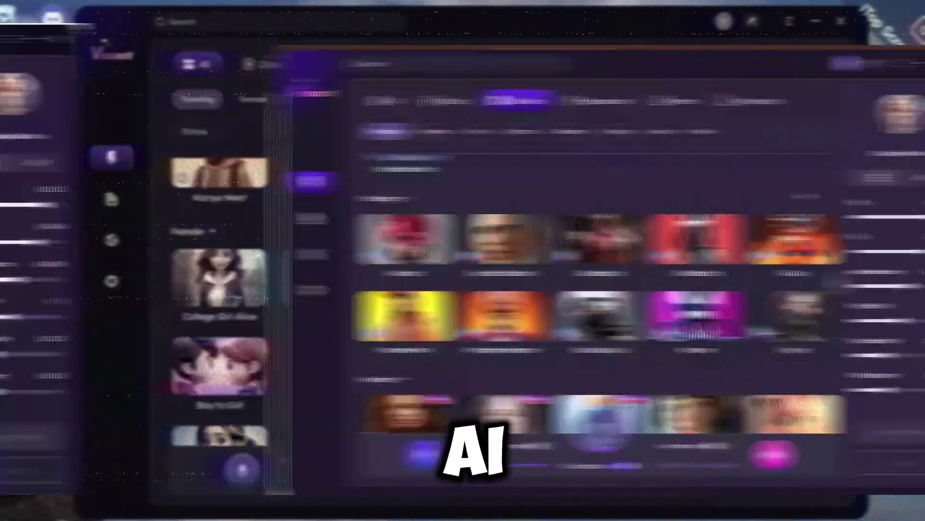
{"action": "scroll", "coordinate": [693, 237], "scroll_direction": "down", "scroll_amount": 1}
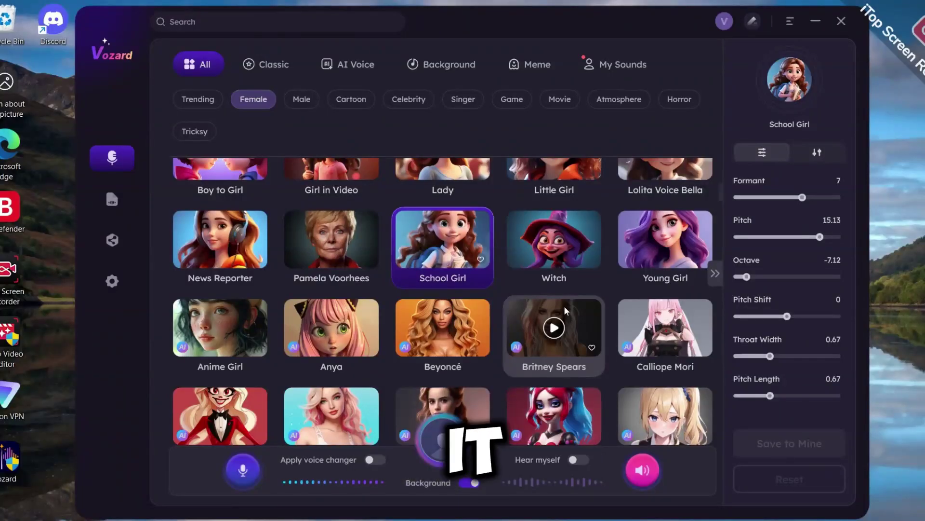
{"action": "scroll", "coordinate": [562, 304], "scroll_direction": "down", "scroll_amount": 3}
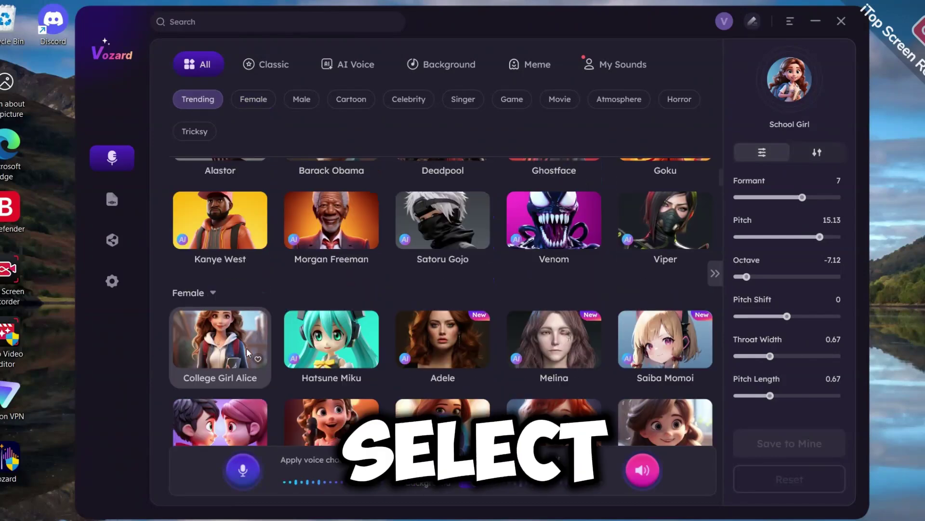
{"action": "left_click", "coordinate": [246, 347]}
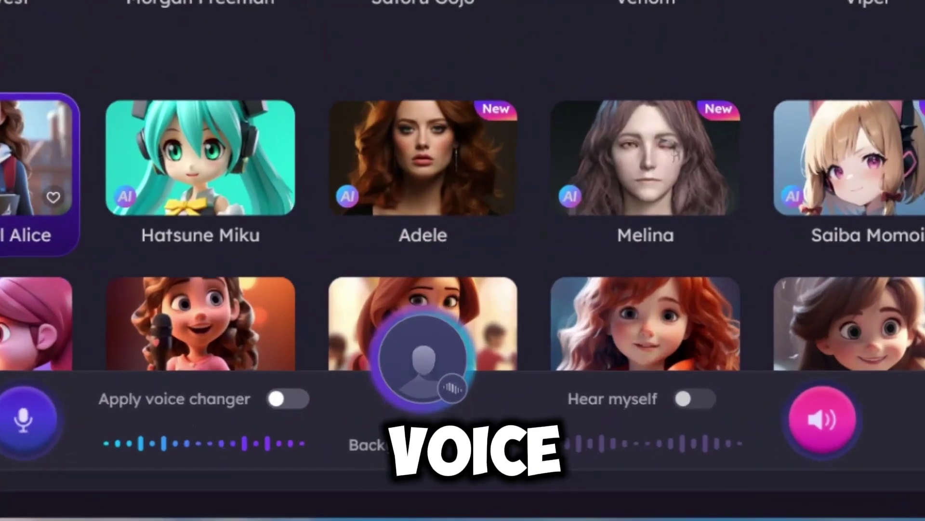
{"action": "left_click", "coordinate": [374, 460]}
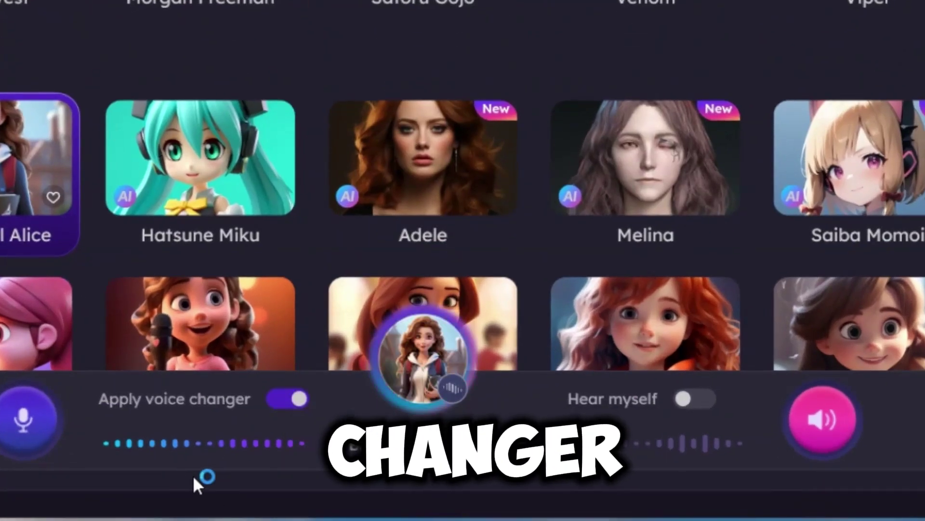
{"action": "left_click", "coordinate": [699, 399]}
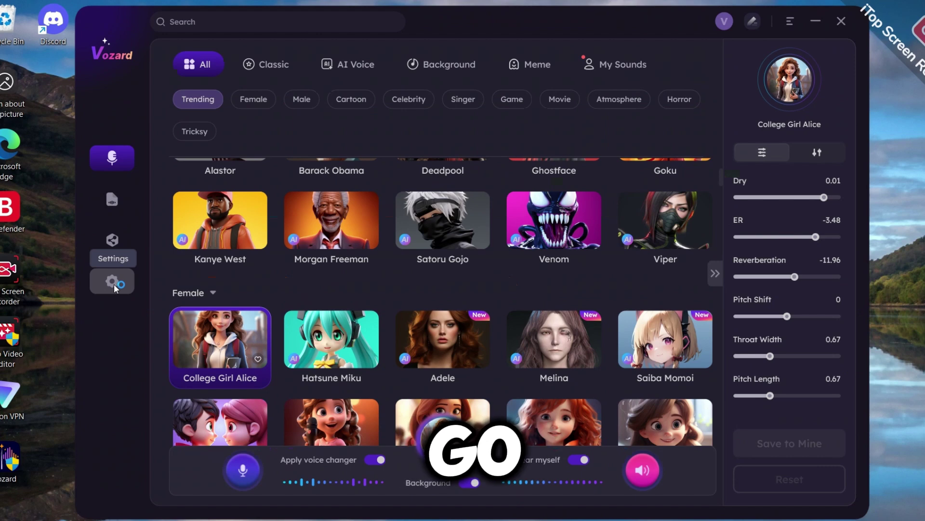
Step: In Vozard settings, choose Headset (Flobuds 100) as microphone and Headphones (Flobuds 100) as speaker
{"action": "left_click", "coordinate": [115, 288]}
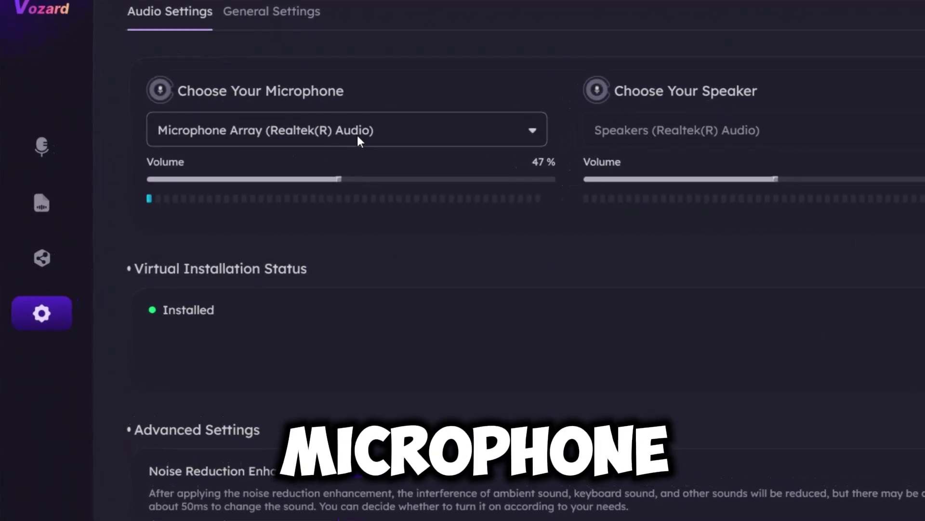
{"action": "left_click", "coordinate": [362, 137]}
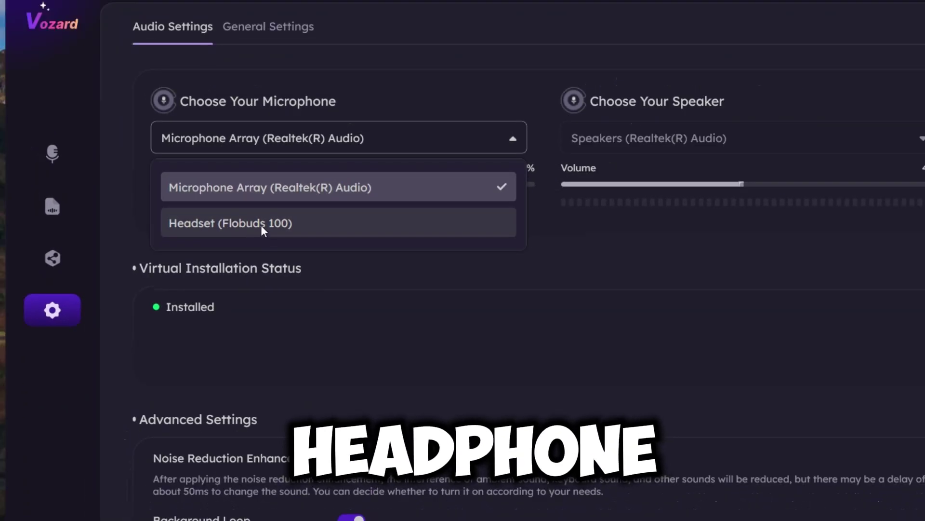
{"action": "left_click", "coordinate": [261, 224]}
{"action": "left_click", "coordinate": [661, 136]}
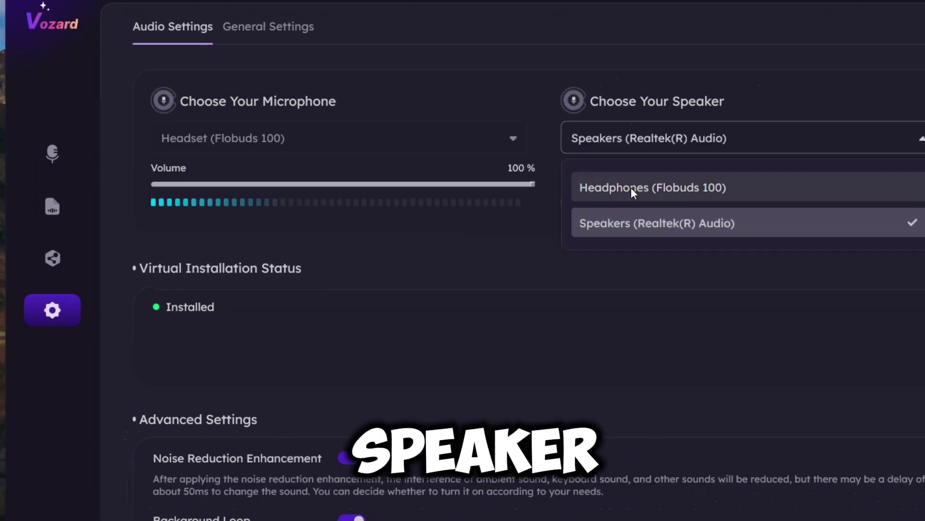
{"action": "left_click", "coordinate": [652, 192]}
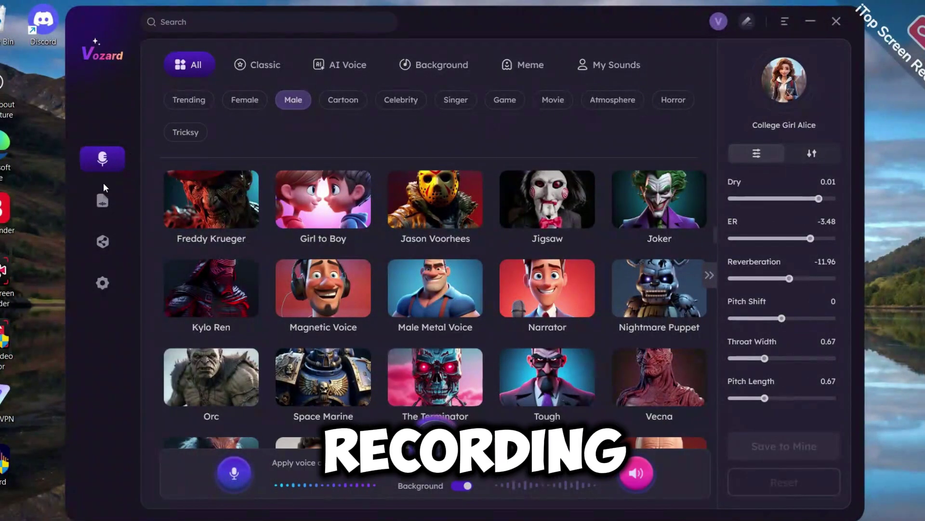
Step: Record and finish a short voice sample, then cancel the Uploading File browser
{"action": "left_click", "coordinate": [102, 202]}
{"action": "left_click", "coordinate": [524, 196]}
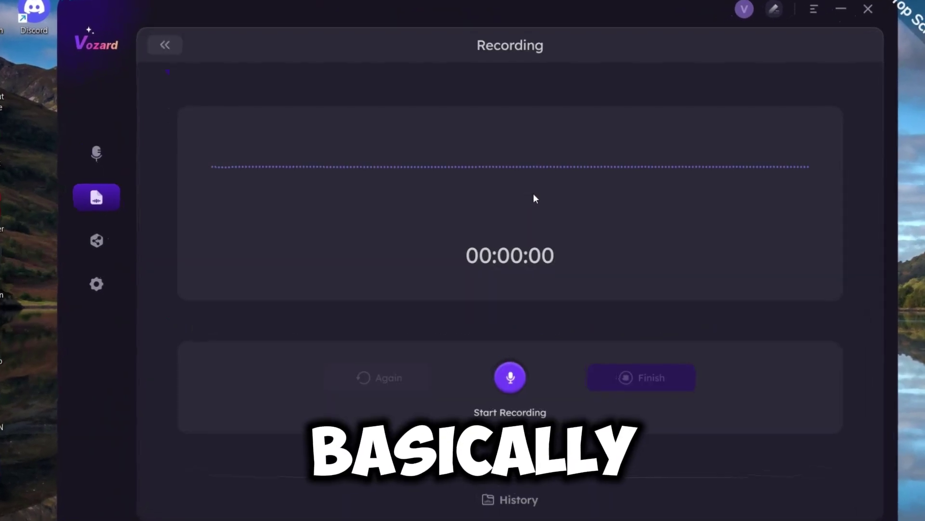
{"action": "left_click", "coordinate": [525, 383]}
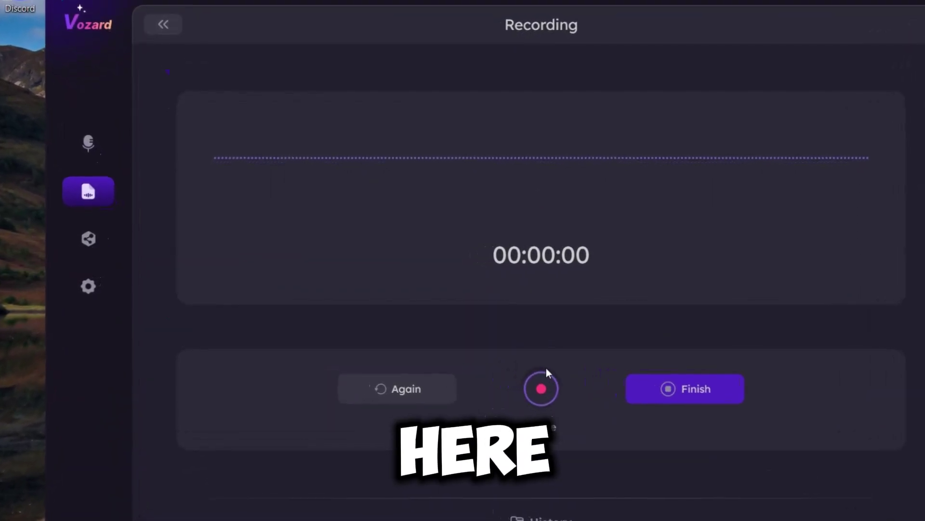
{"action": "left_click", "coordinate": [697, 401]}
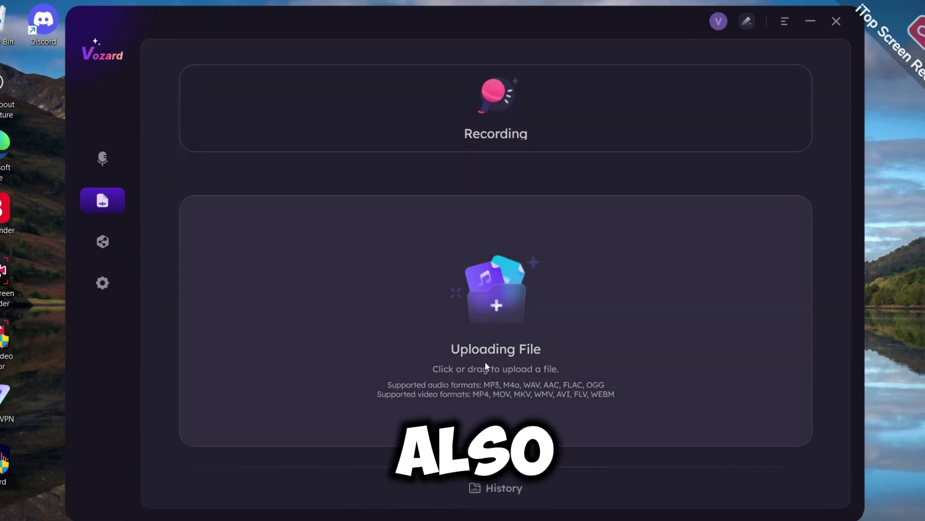
{"action": "left_click", "coordinate": [484, 361]}
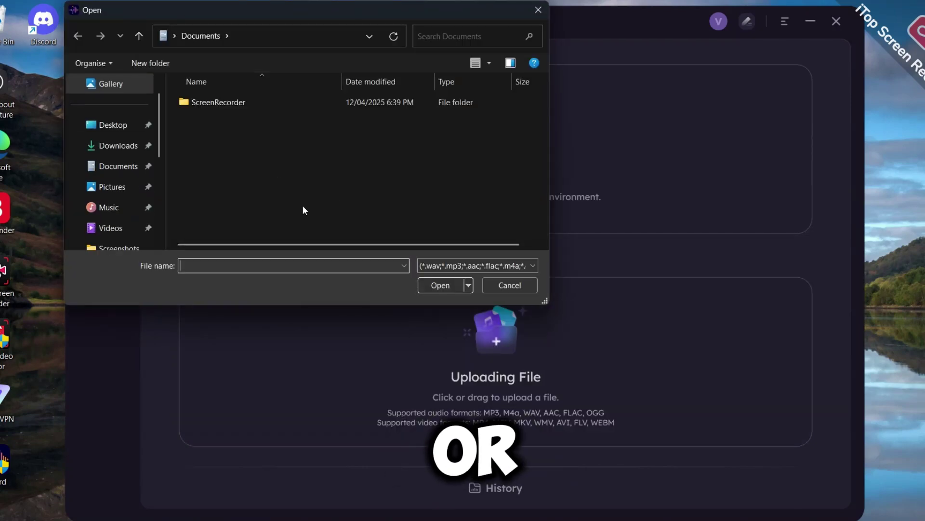
{"action": "left_click", "coordinate": [510, 286]}
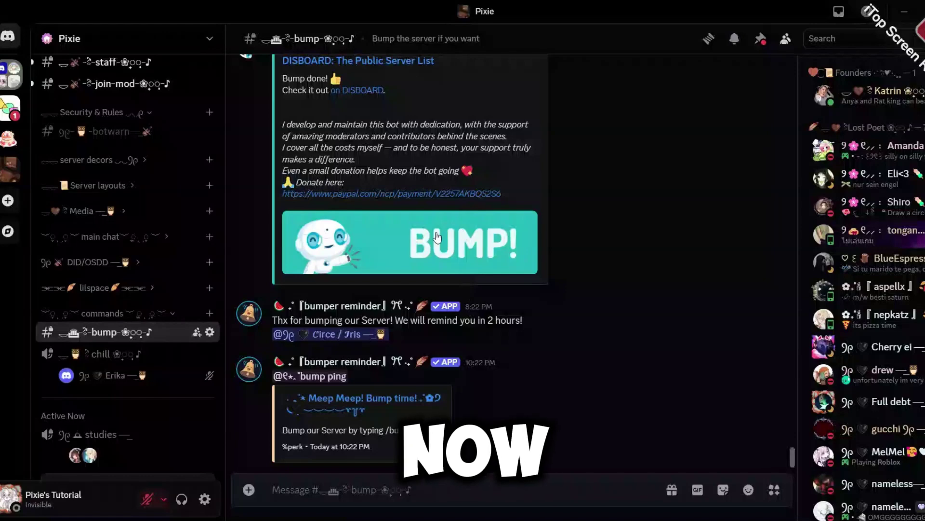
Step: In Discord Voice & Video, set Input Device to Vozard Microphone and keep Output on Default
{"action": "left_click", "coordinate": [206, 499]}
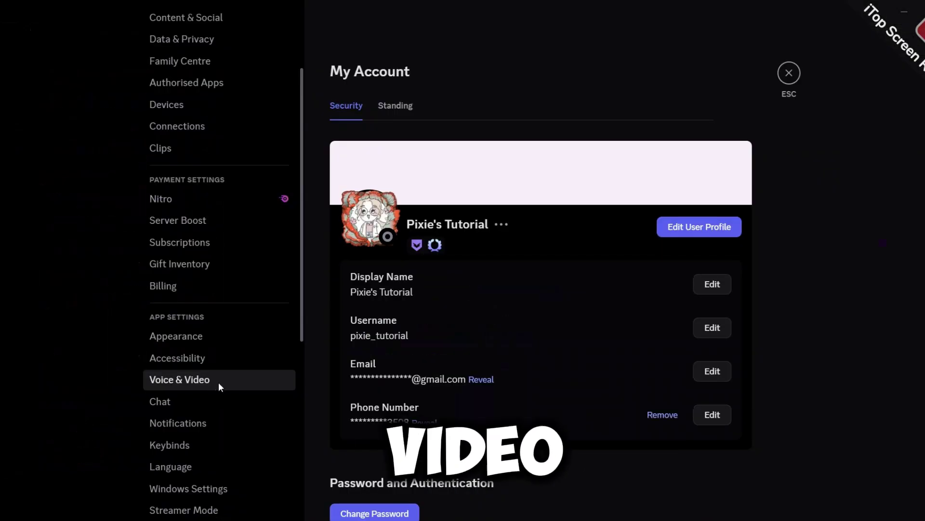
{"action": "left_click", "coordinate": [219, 382]}
{"action": "left_click", "coordinate": [454, 168]}
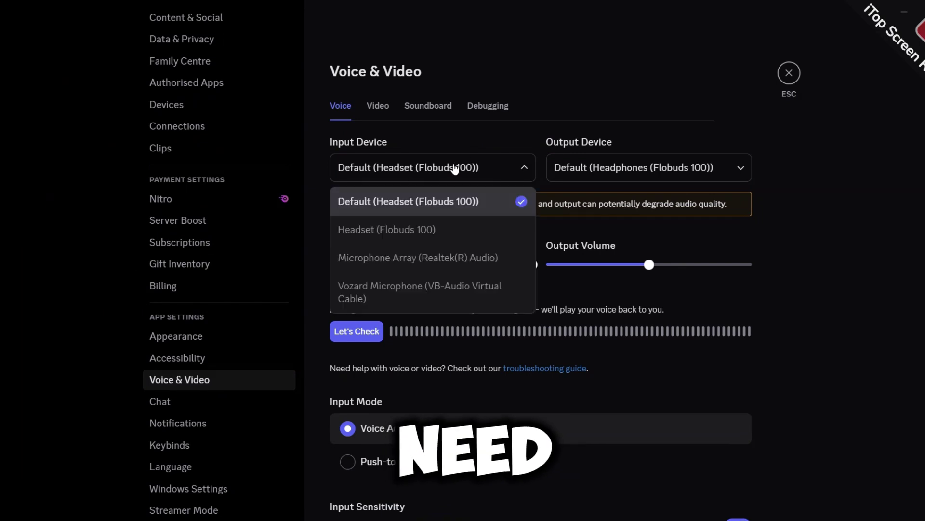
{"action": "left_click", "coordinate": [410, 292]}
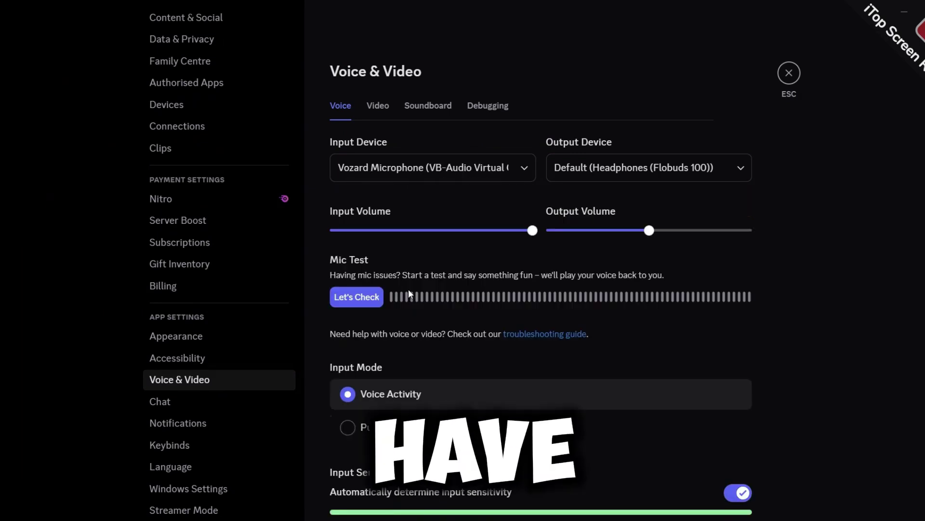
{"action": "left_click", "coordinate": [656, 177]}
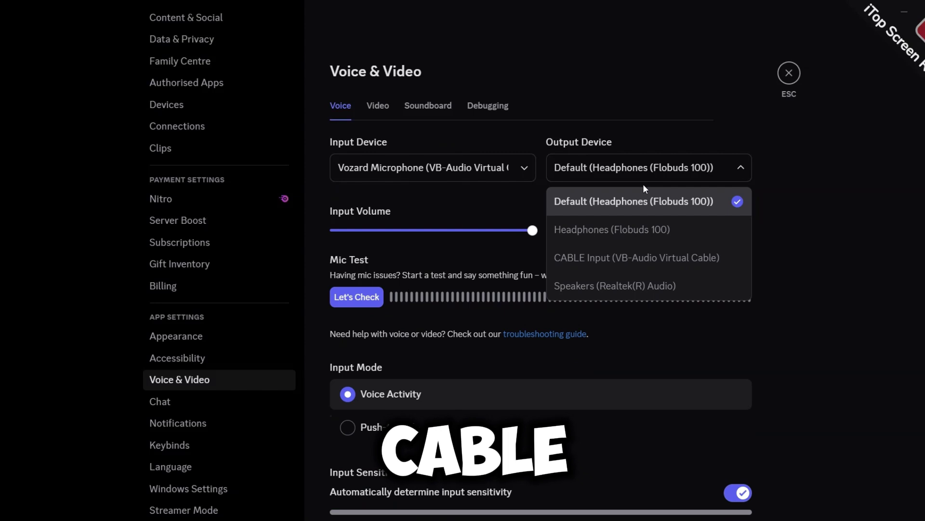
{"action": "left_click", "coordinate": [639, 213]}
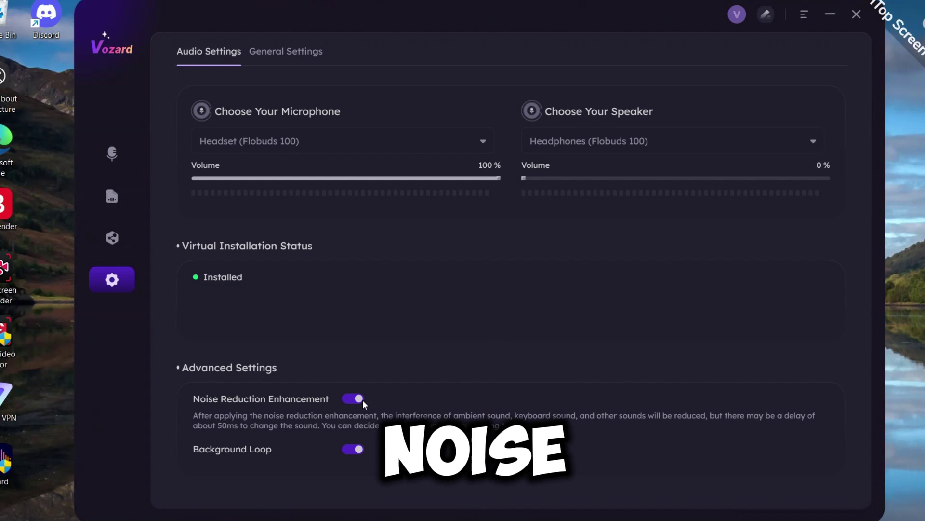
Step: Turn off Noise Reduction Enhancement in Vozard's Audio Settings
{"action": "left_click", "coordinate": [360, 399]}
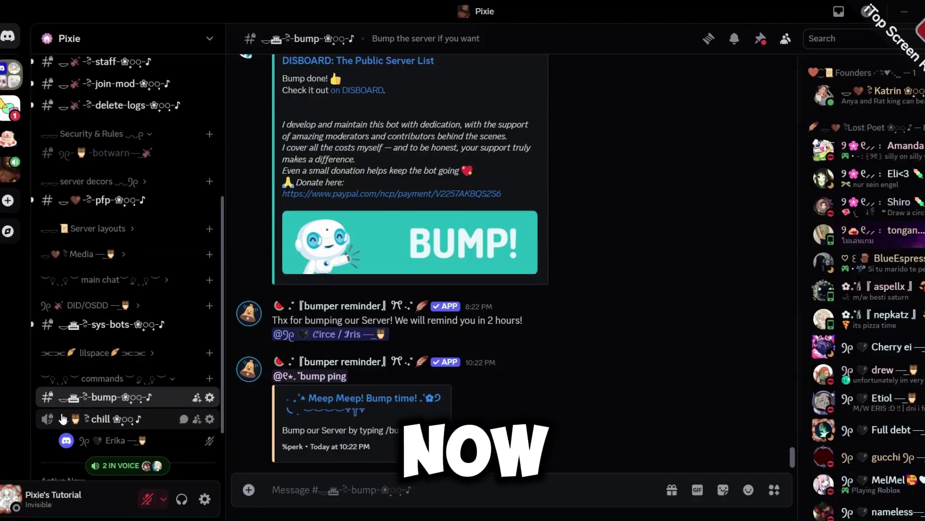
Step: Join the chill voice channel from the sidebar and open its call view
{"action": "left_click", "coordinate": [63, 418]}
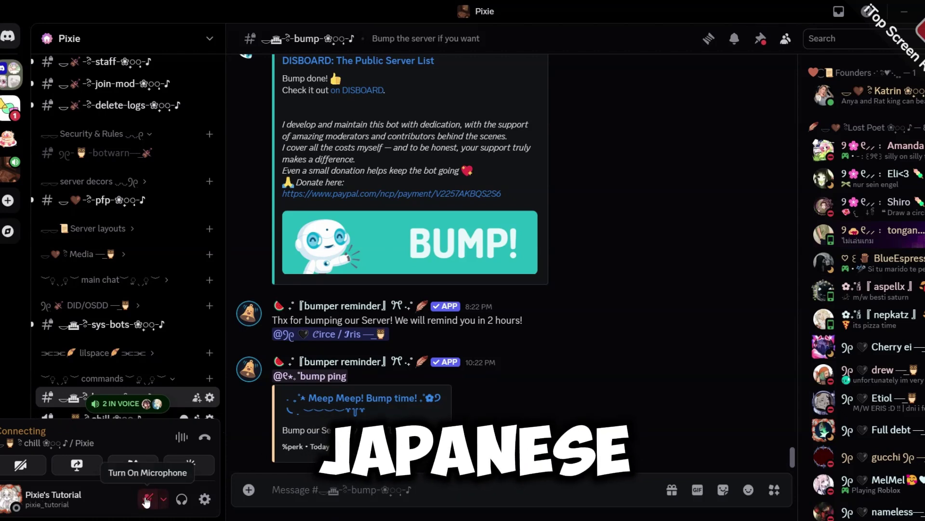
{"action": "left_click", "coordinate": [97, 415]}
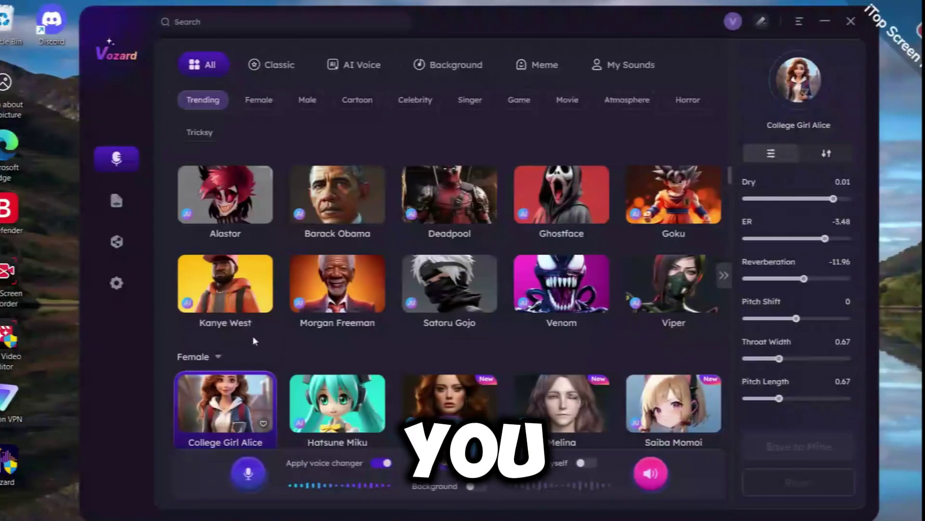
Step: Drag College Girl Alice's Pitch Shift slider to 8, then back to 7
{"action": "scroll", "coordinate": [246, 371], "scroll_direction": "down", "scroll_amount": 1}
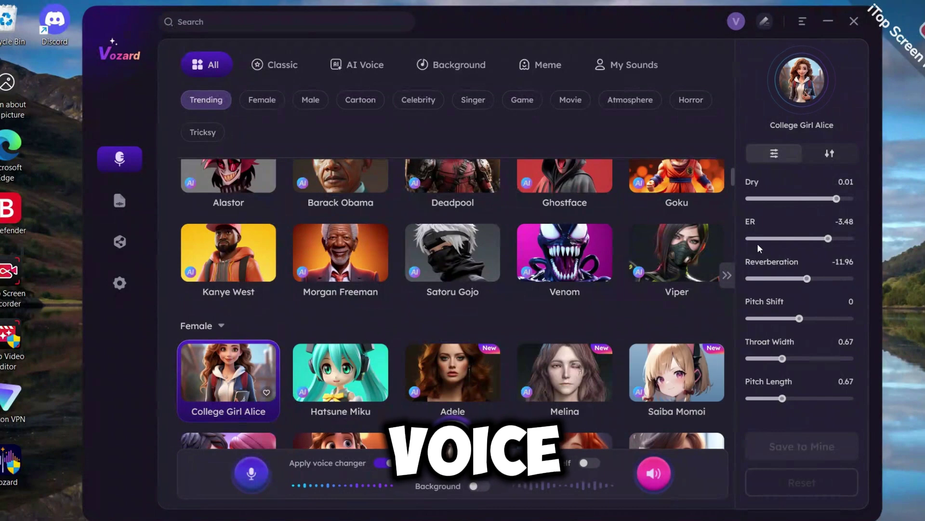
{"action": "left_click_drag", "start_coordinate": [800, 319], "coordinate": [818, 320]}
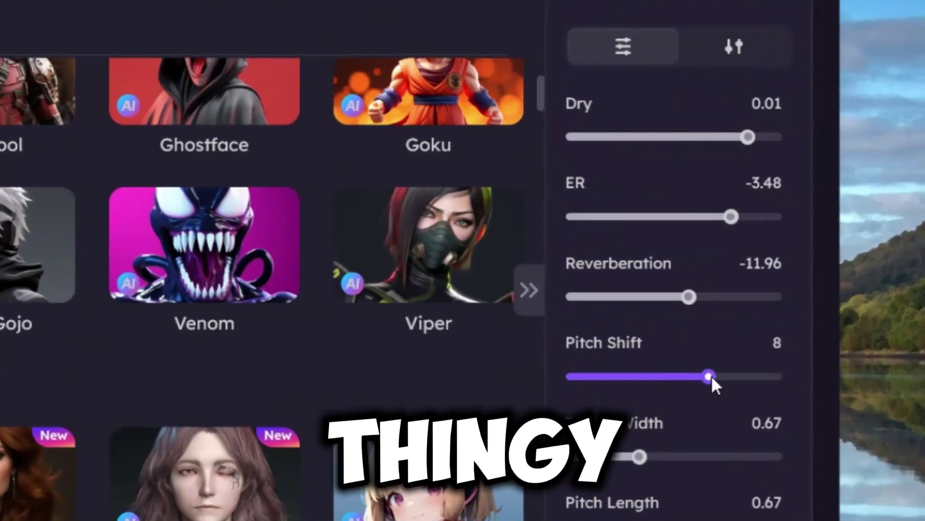
{"action": "left_click_drag", "start_coordinate": [712, 375], "coordinate": [706, 378]}
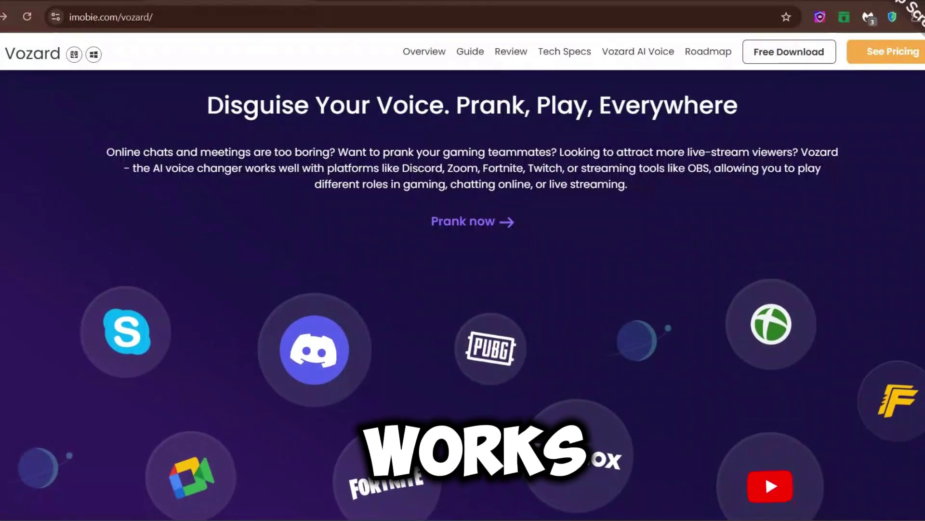
{"action": "scroll", "coordinate": [463, 289], "scroll_direction": "down", "scroll_amount": 2}
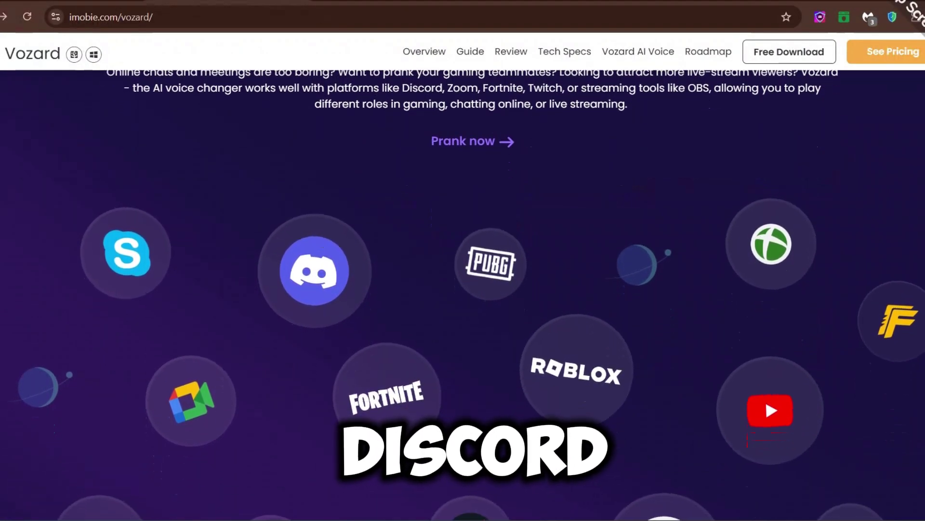
{"action": "scroll", "coordinate": [462, 289], "scroll_direction": "down", "scroll_amount": 3}
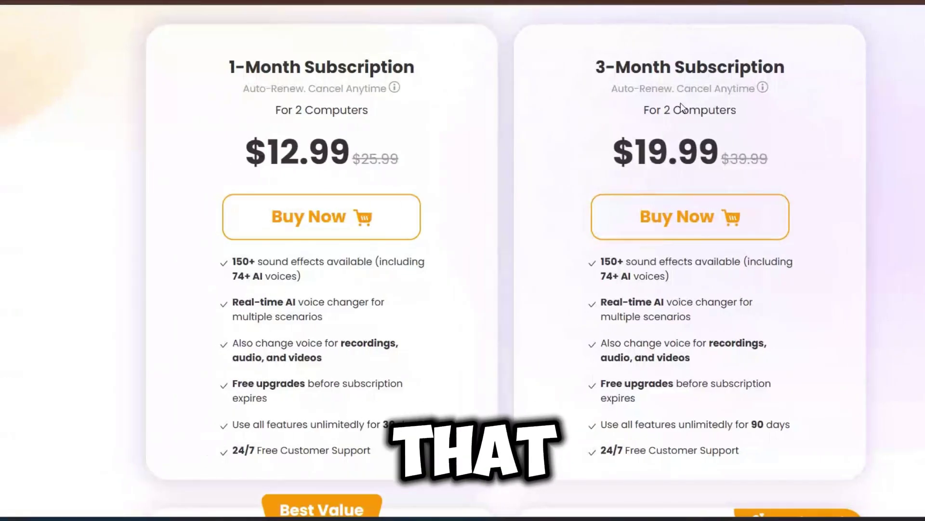
Step: Check out the $49.99 One-Time Purchase plan with coupon VZUSER2025, bringing it to $39.99
{"action": "scroll", "coordinate": [870, 100], "scroll_direction": "down", "scroll_amount": 7}
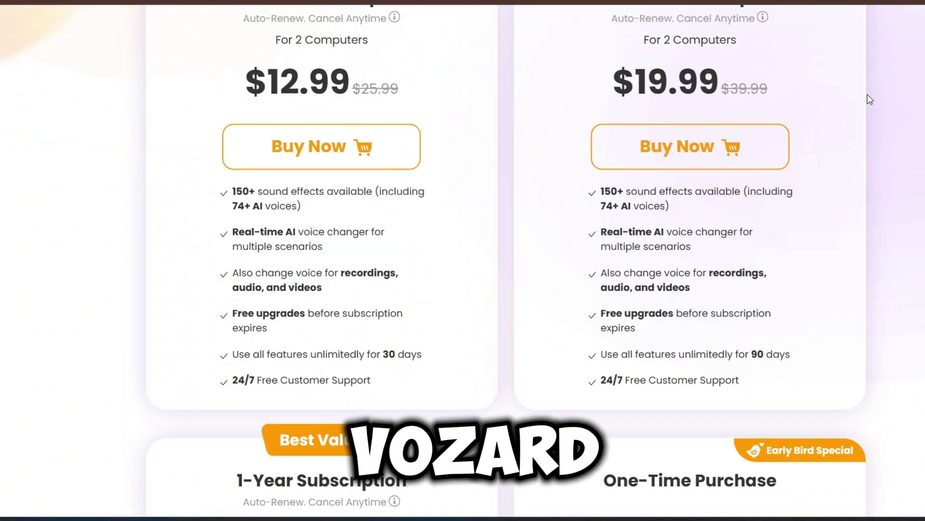
{"action": "scroll", "coordinate": [870, 99], "scroll_direction": "down", "scroll_amount": 2}
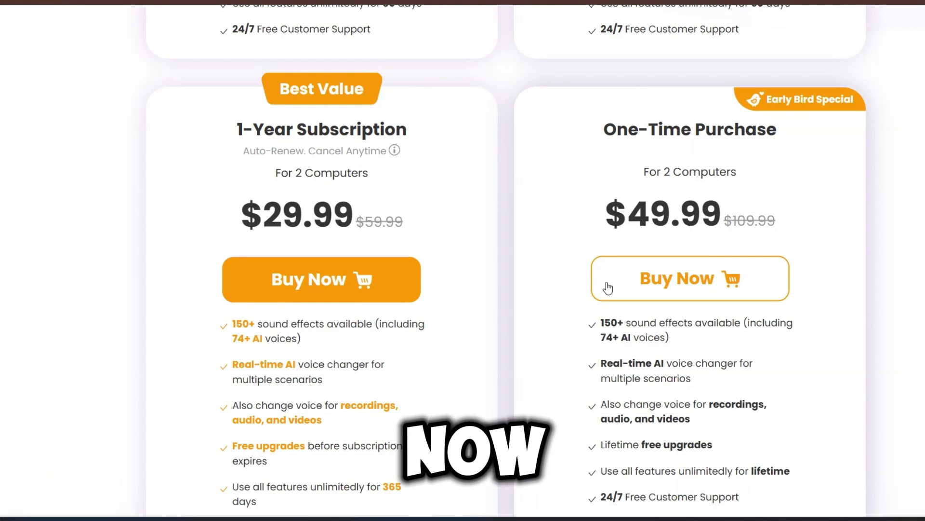
{"action": "left_click", "coordinate": [609, 287]}
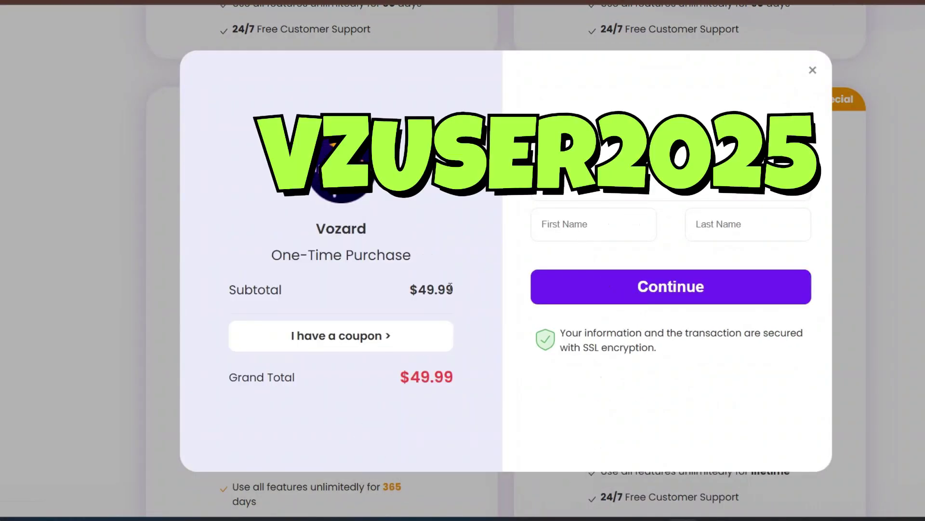
{"action": "left_click", "coordinate": [317, 332]}
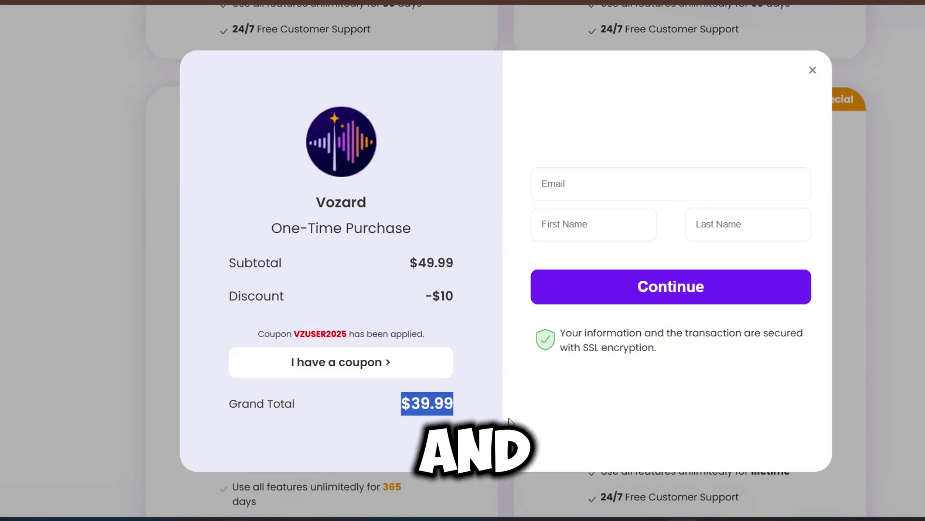
{"action": "left_click", "coordinate": [510, 420]}
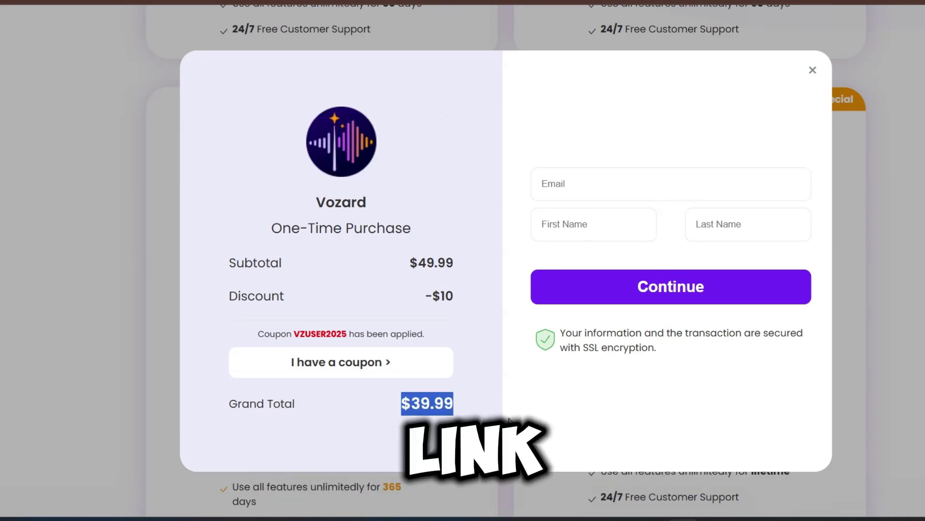